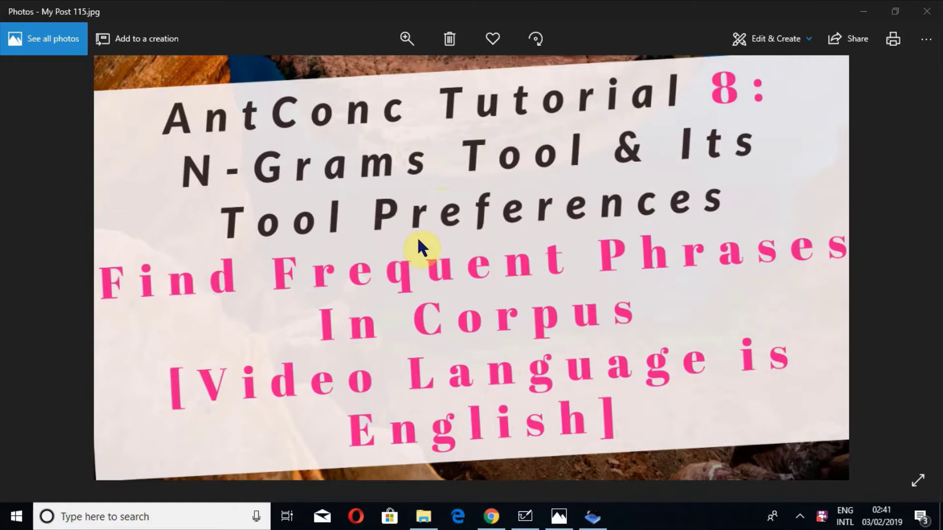
- Open eng-au_web_2002_10K-sentences from the Desktop's Australian English Web 2002 folder as the corpus
click(594, 517)
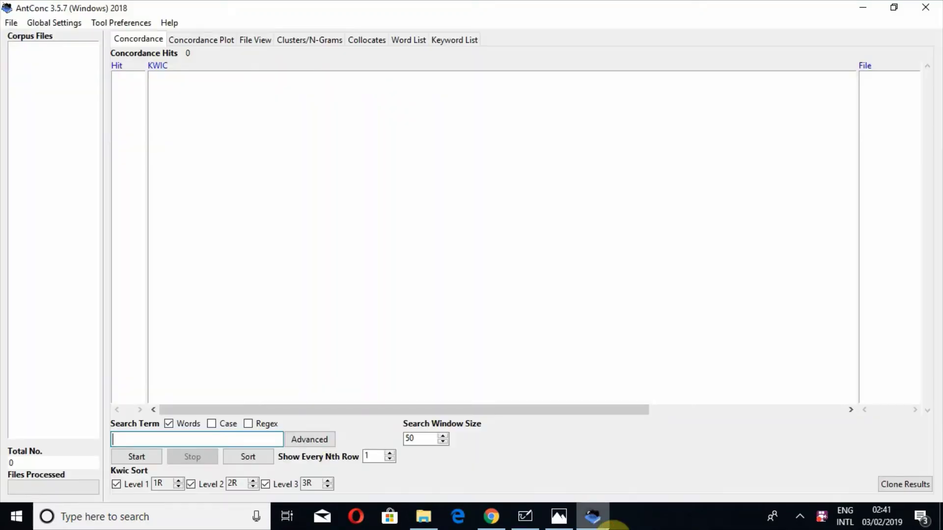
click(14, 23)
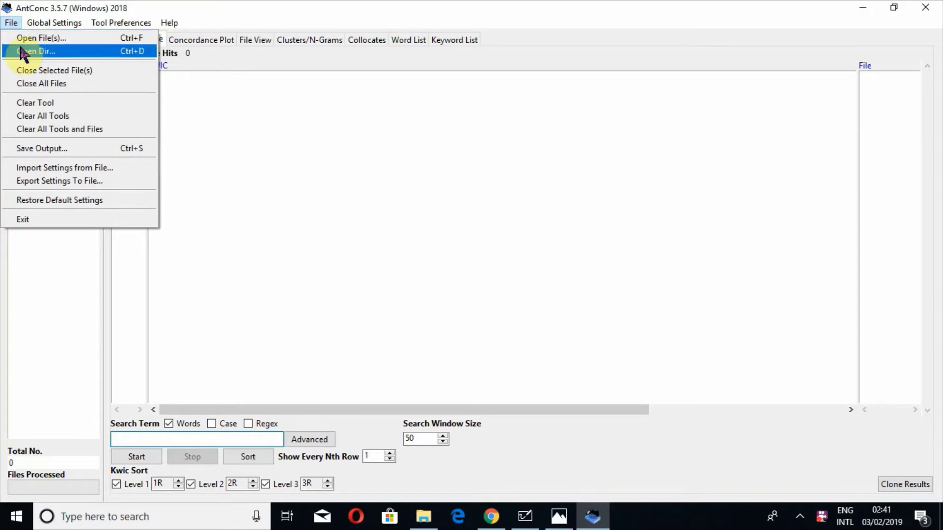
click(22, 43)
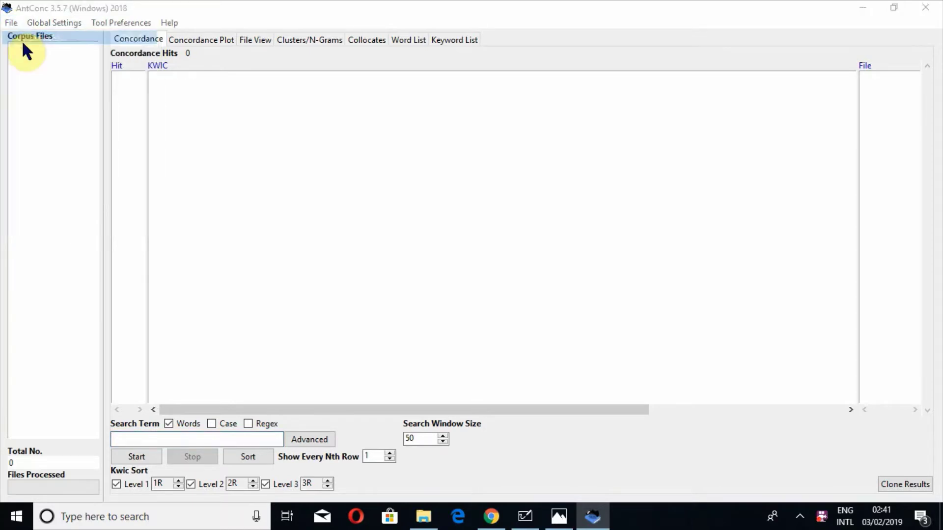
click(57, 105)
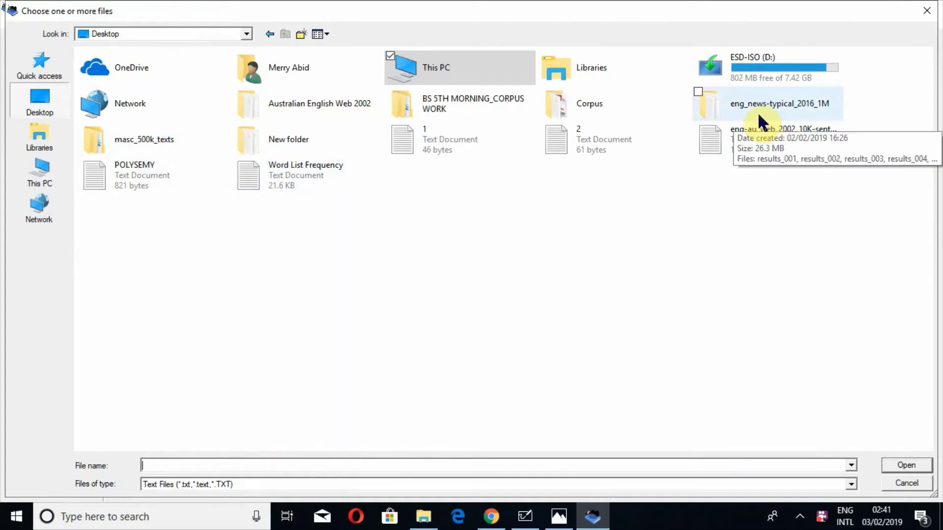
double_click(342, 106)
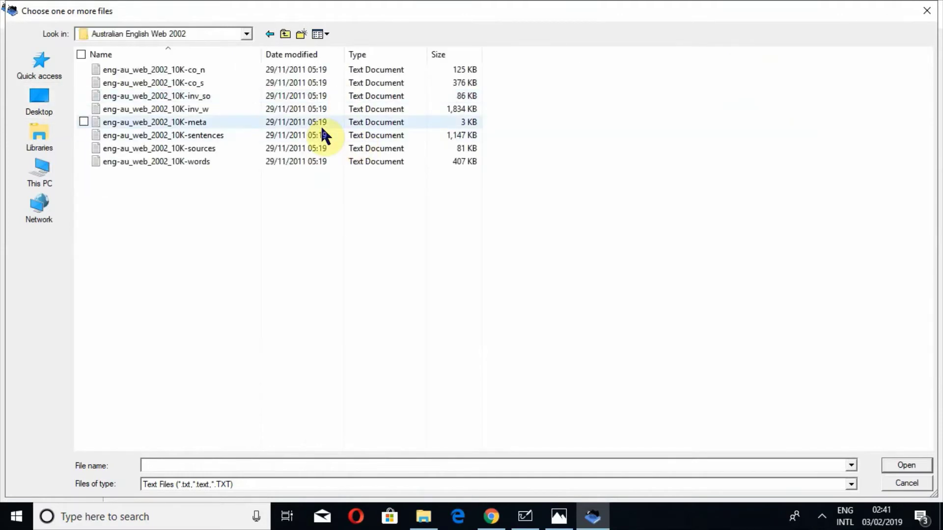
click(326, 137)
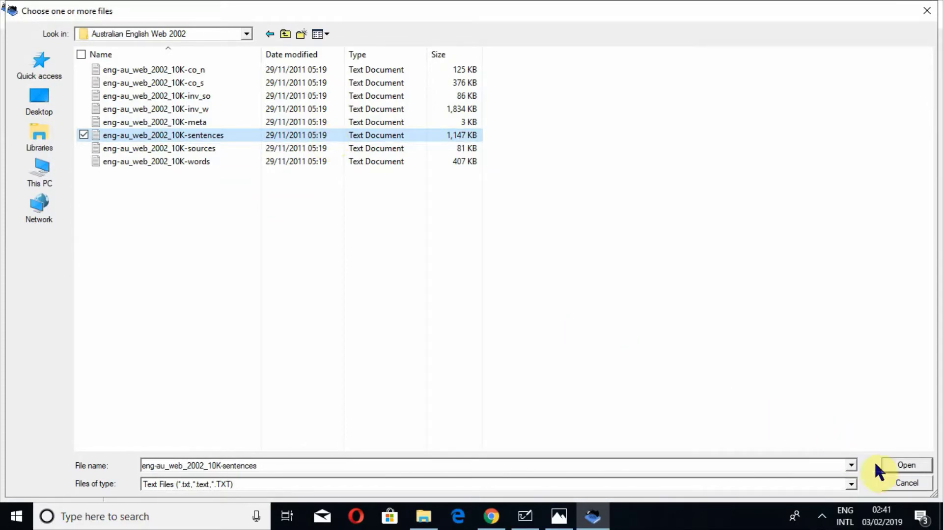
click(887, 465)
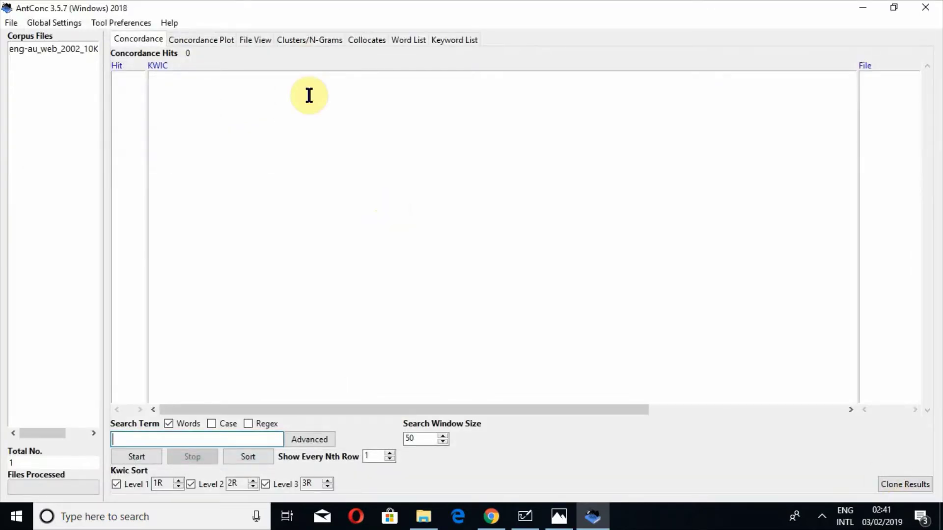
- With screen magnification on, enable N-Grams on the Clusters/N-Grams tab and generate the 2-gram list
key(super+plus)
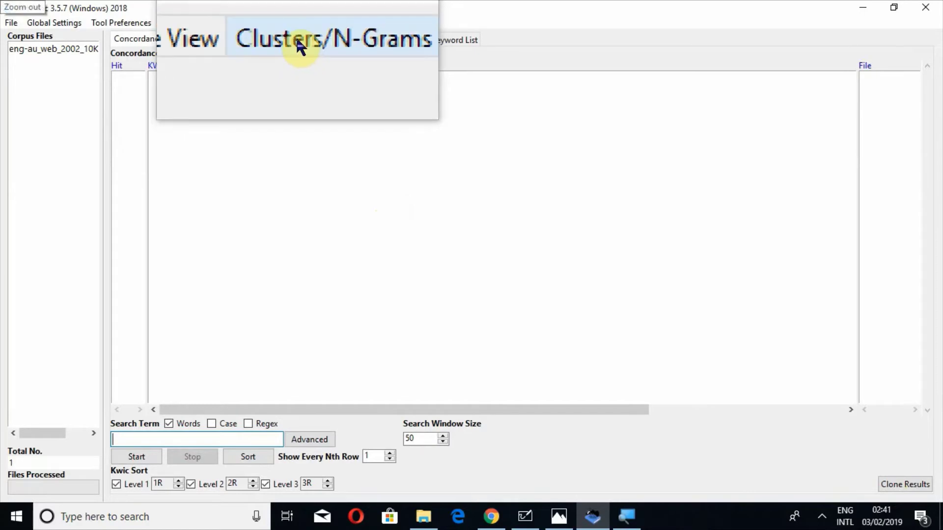
click(298, 46)
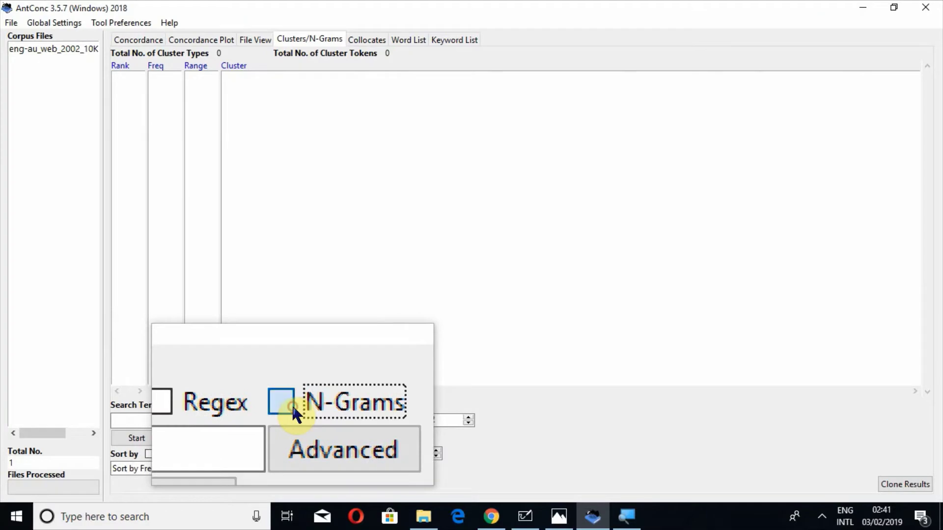
click(292, 406)
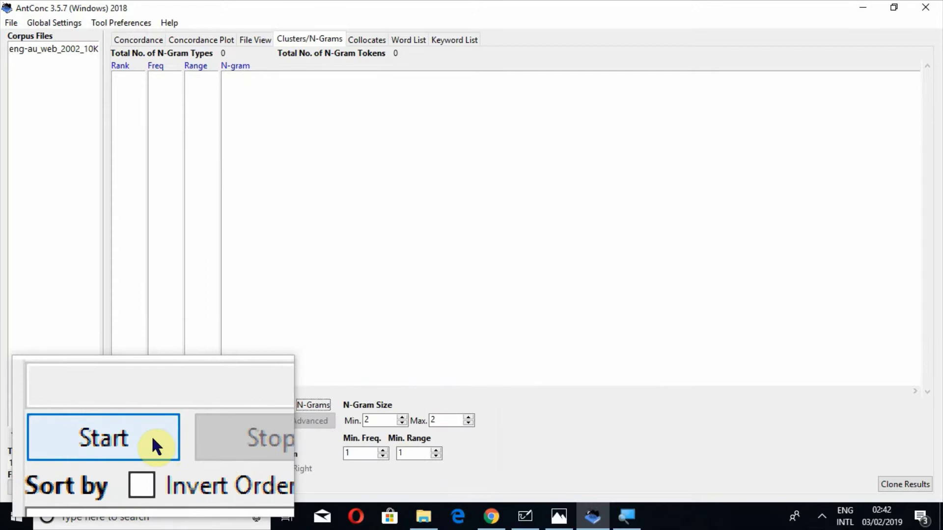
click(152, 441)
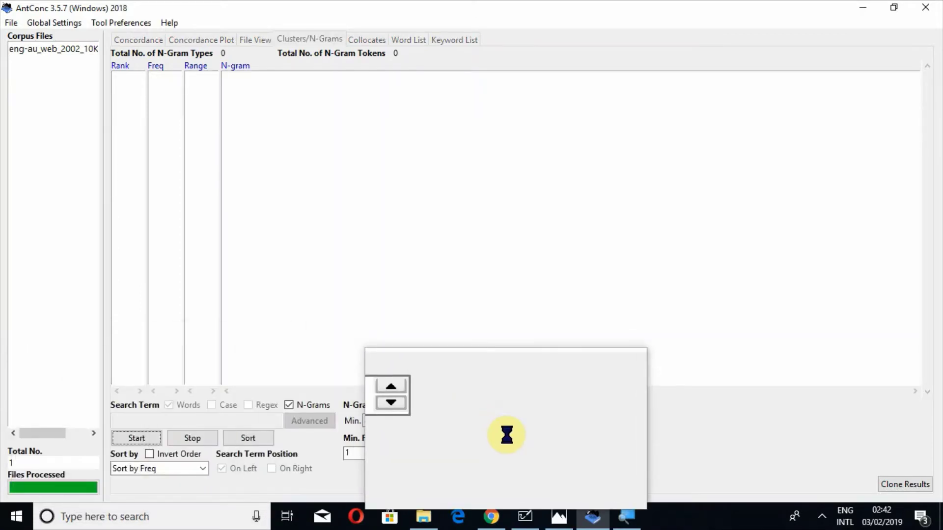
- Show the Whiteboard notes on n-grams versus clusters and turn off magnification
click(526, 516)
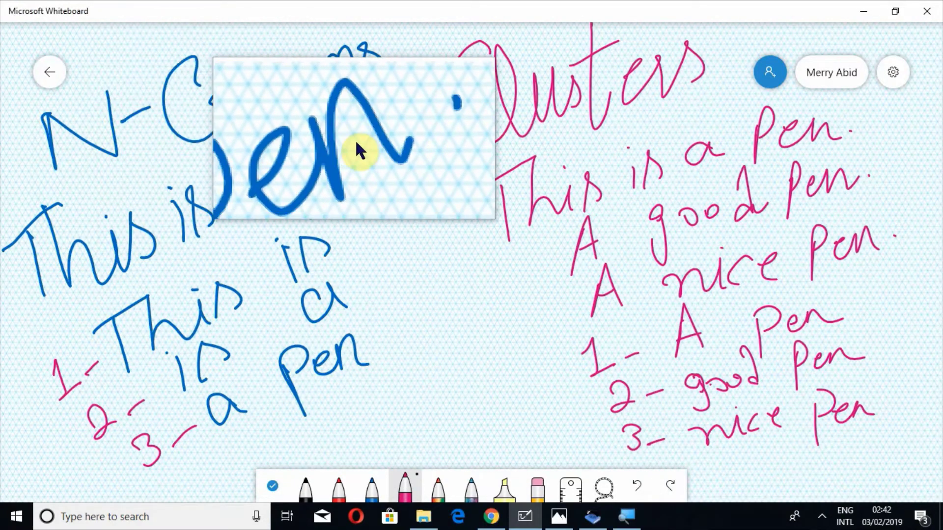
key(super+Escape)
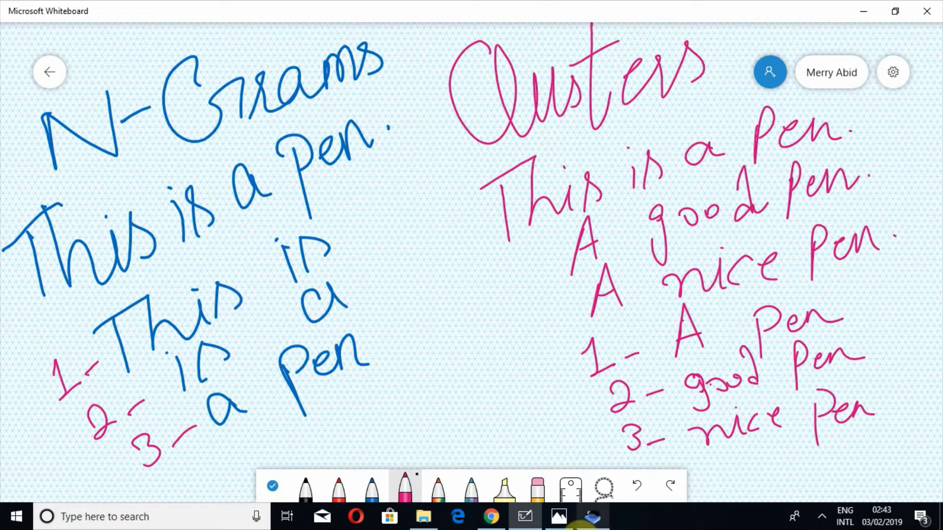
- Return to AntConc's 2-gram list, magnify the screen, and scroll down to ranks 138–155
click(593, 516)
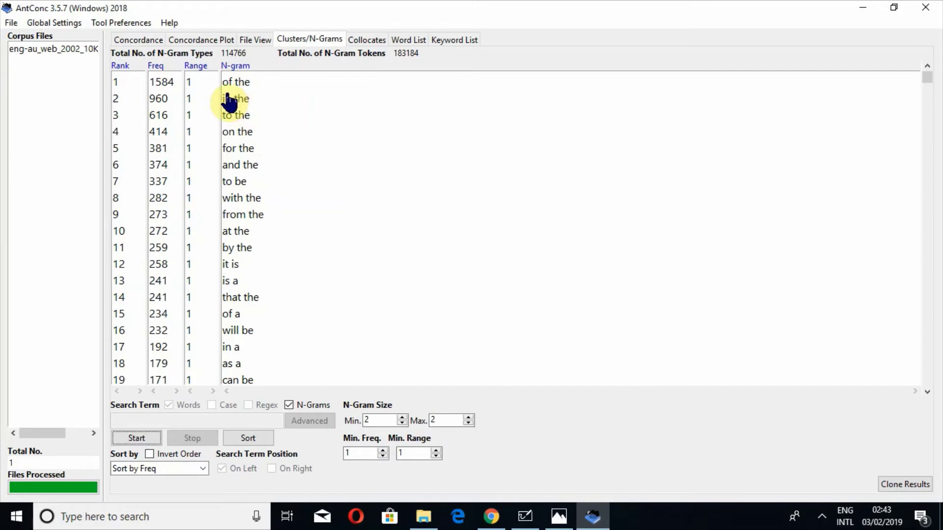
key(super+plus)
key(super+plus)
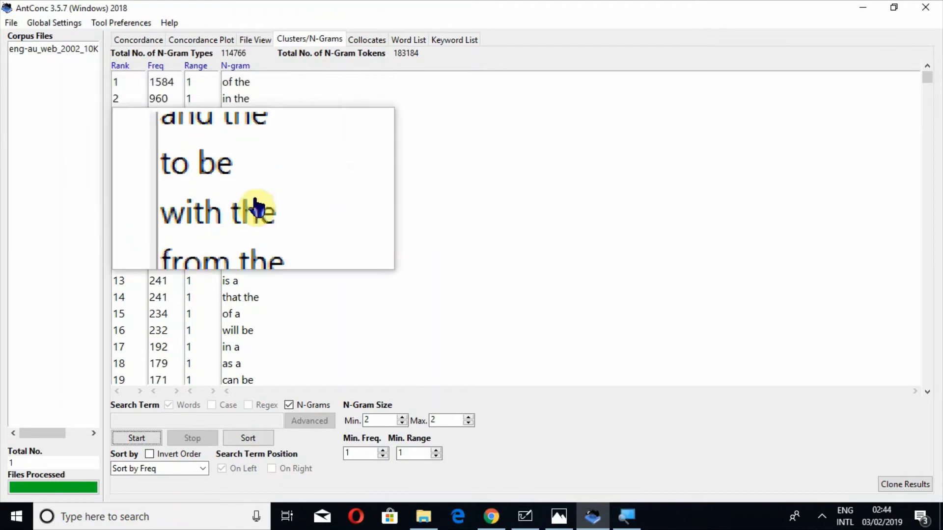
click(931, 234)
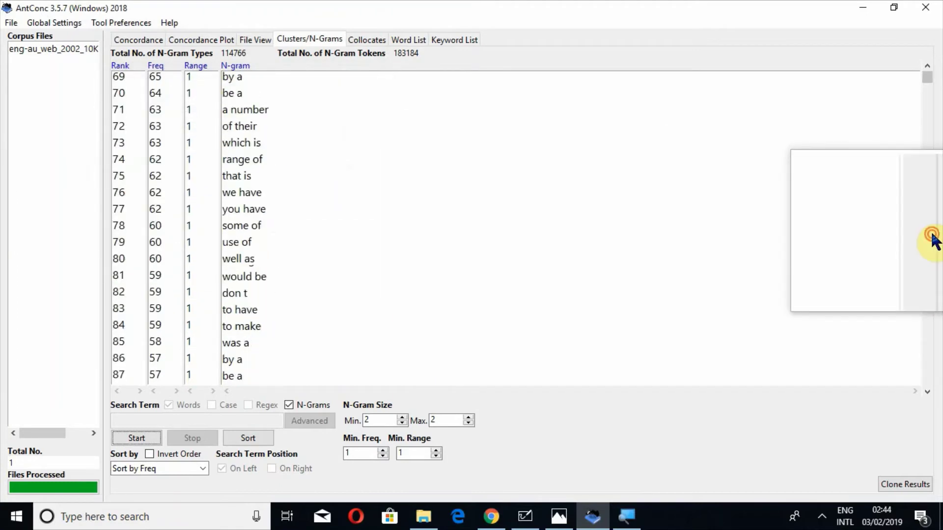
scroll(931, 238, down, 11)
scroll(931, 238, down, 12)
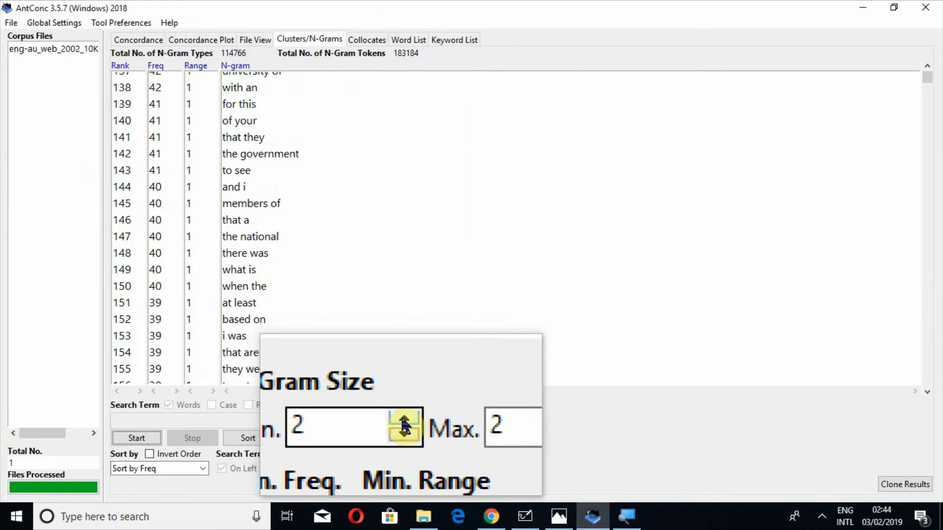
- Set the minimum n-gram size to 3 and regenerate the list as 3-grams
click(402, 418)
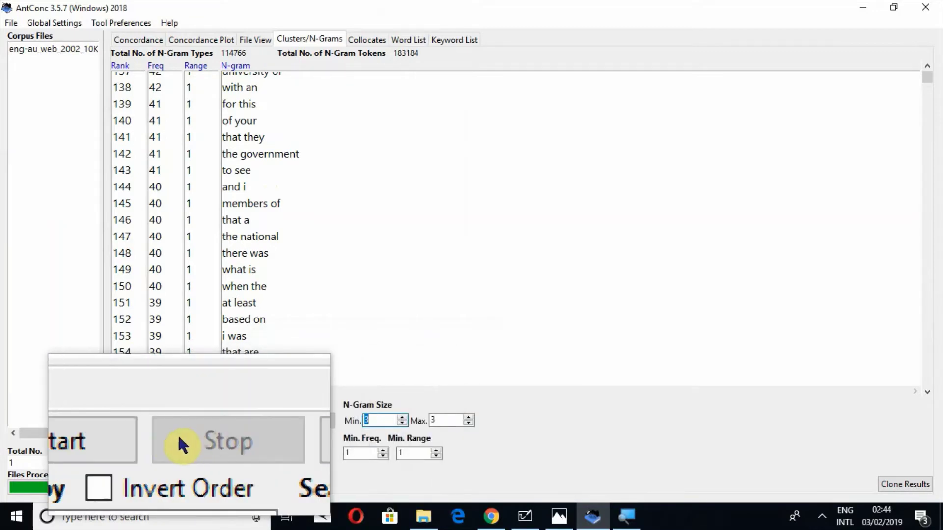
click(142, 440)
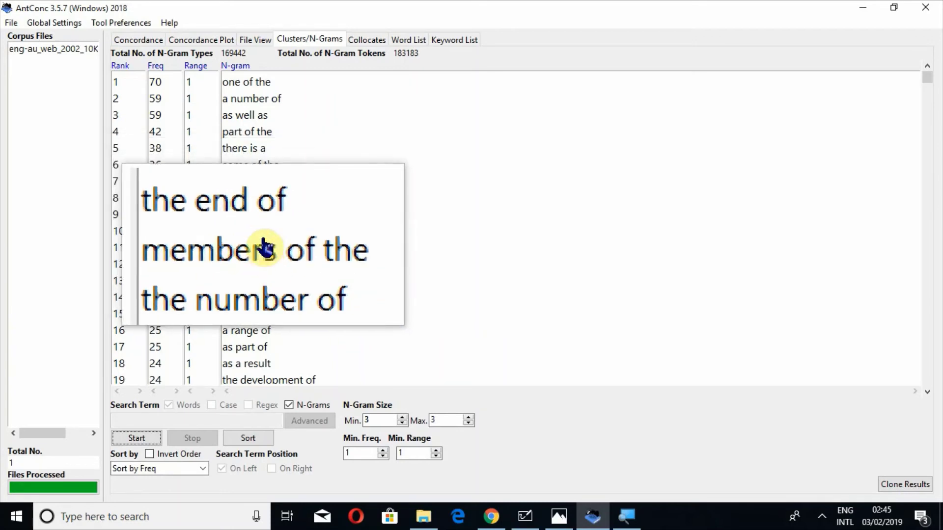
- View the 29 concordance hits for 'the end of', then go back to the 3-gram list
click(263, 239)
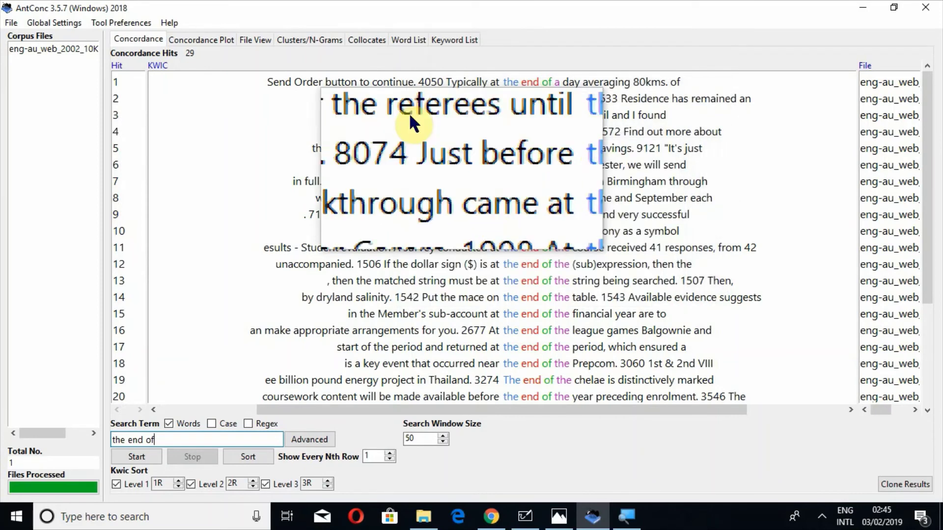
click(309, 39)
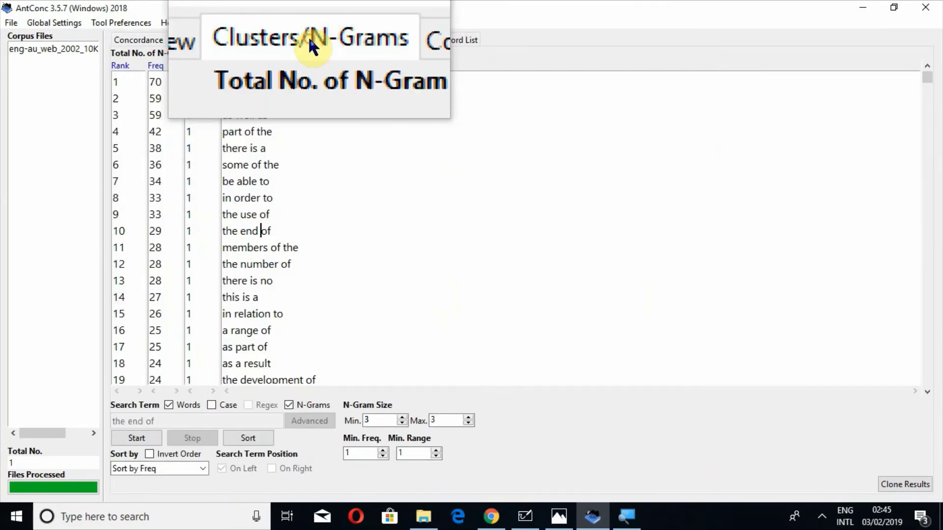
- Choose Sort by Prob, rerun the 3-gram list, and dismiss the cannot-sort warning
click(185, 466)
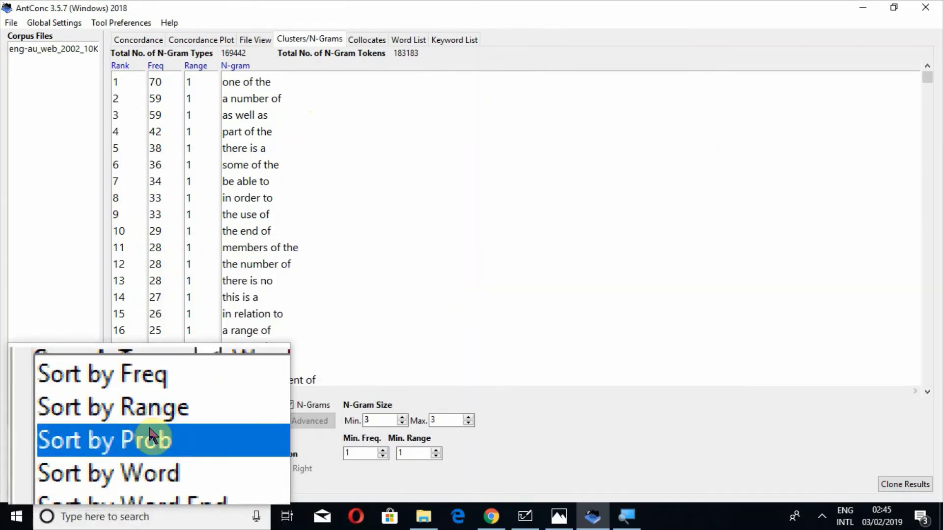
click(151, 435)
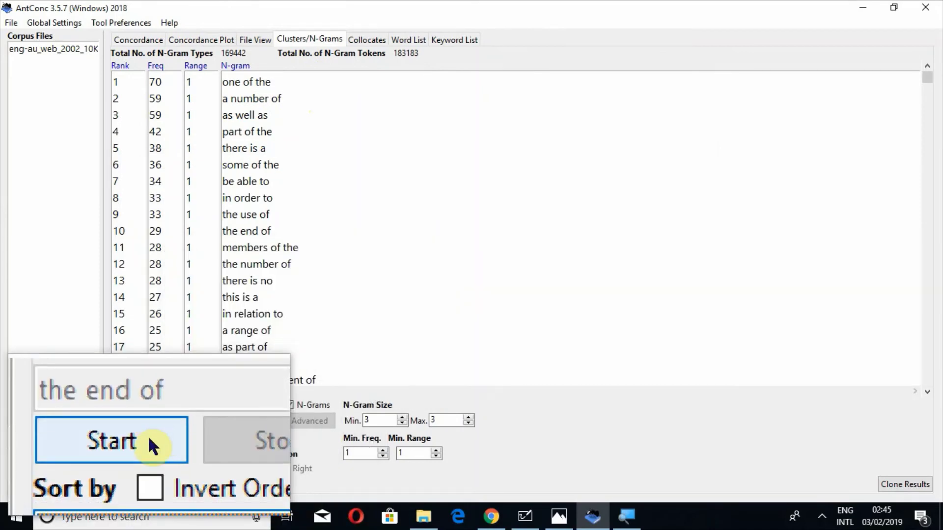
click(148, 436)
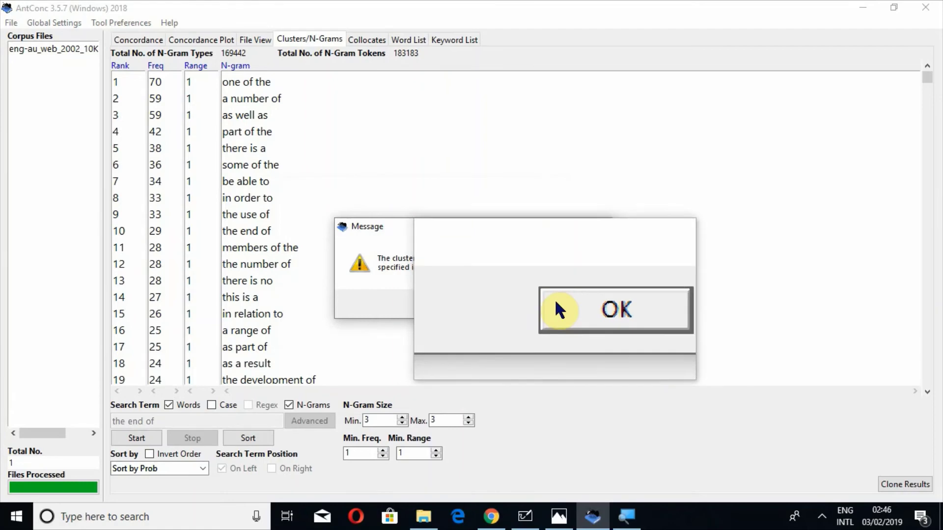
click(564, 306)
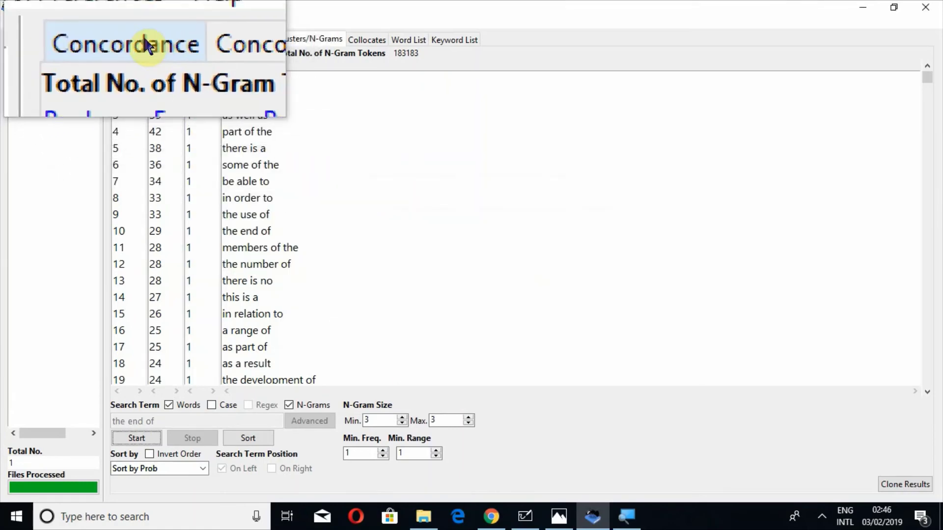
- Enable the transitional probability column in the Clusters/N-Grams tool preferences and apply it
click(131, 25)
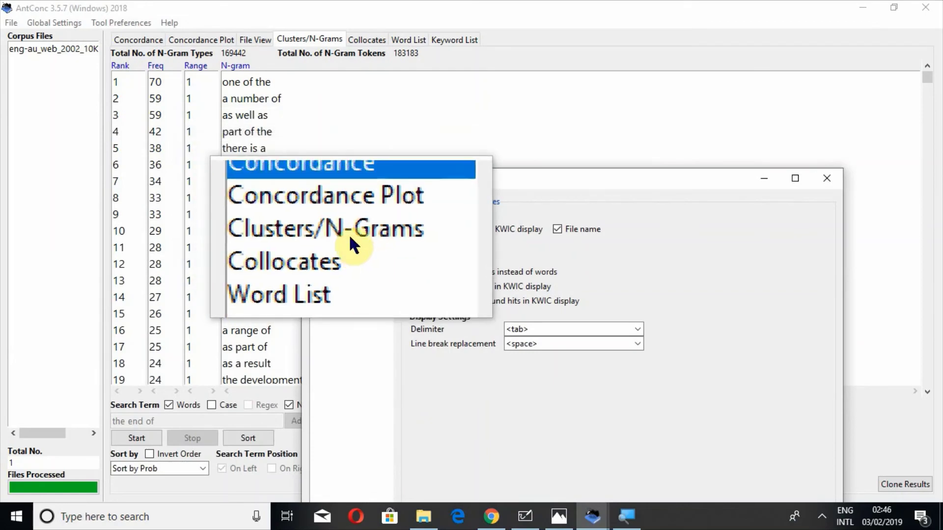
click(349, 235)
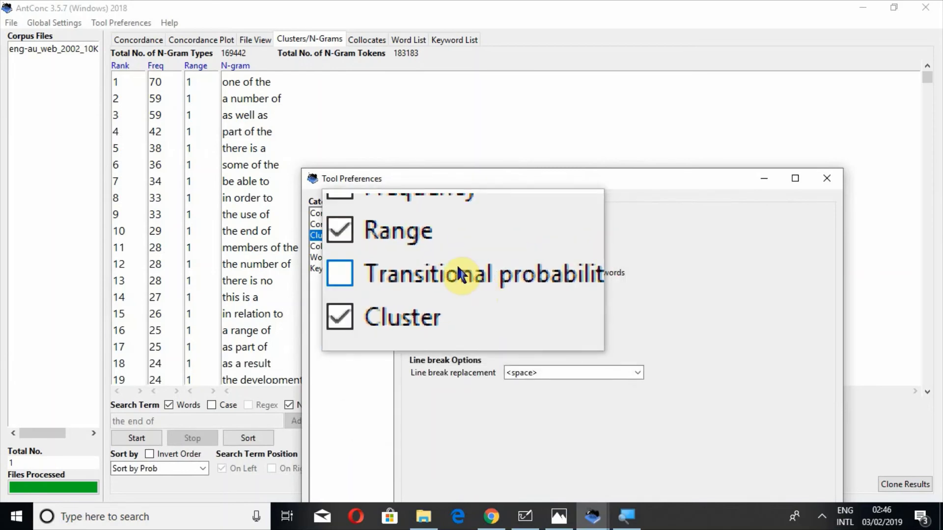
click(458, 271)
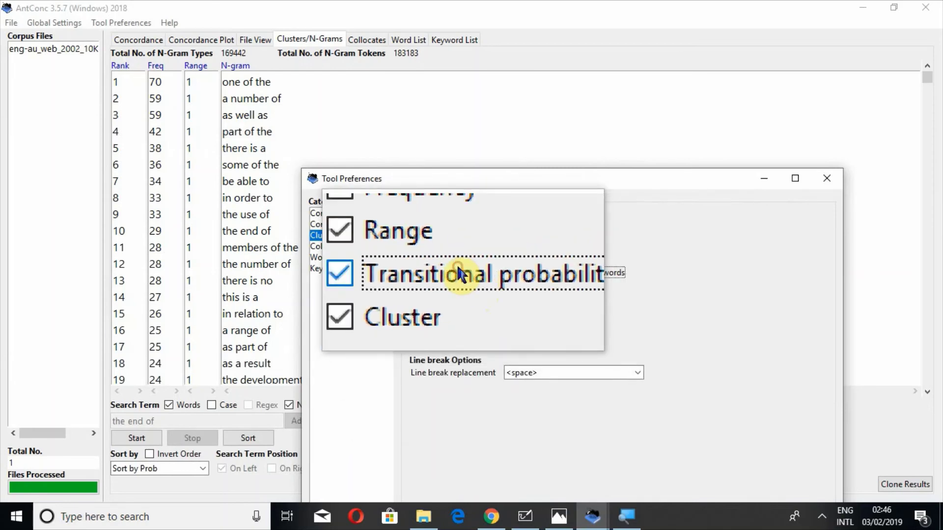
click(787, 186)
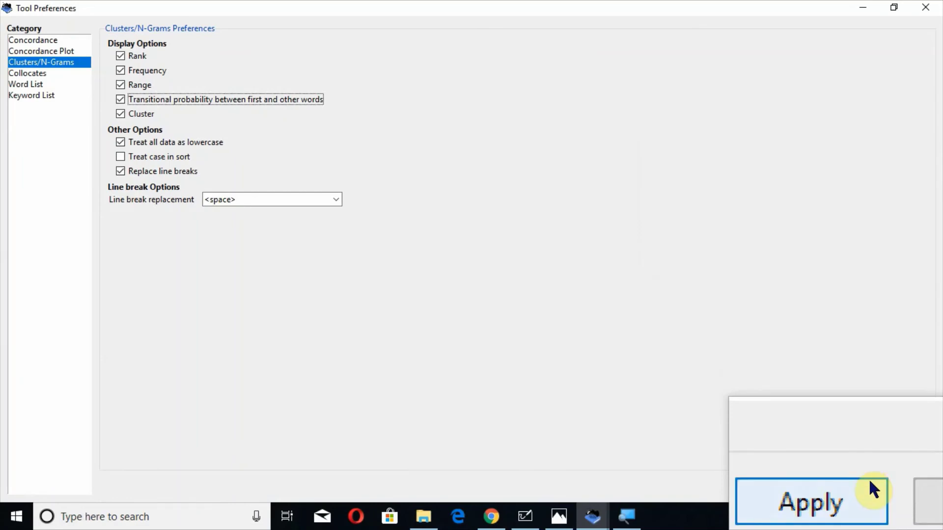
click(868, 478)
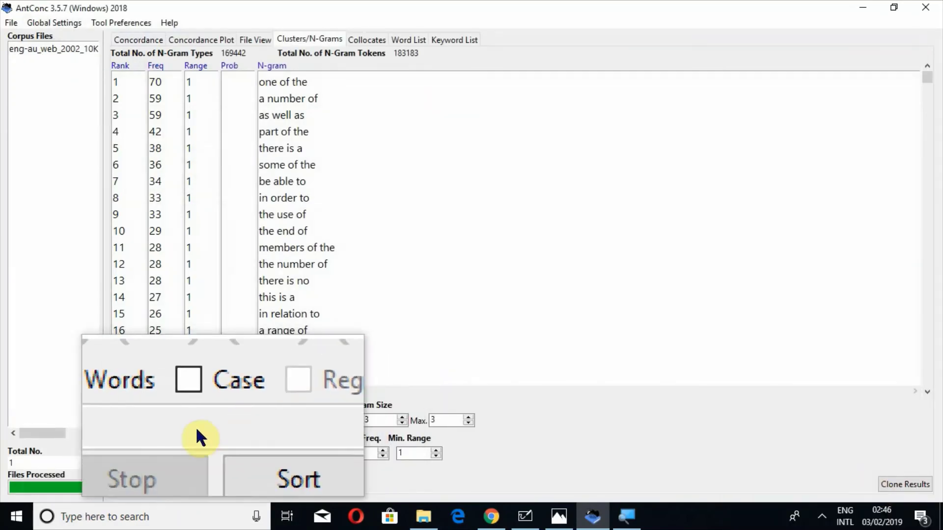
- Regenerate the 3-gram list with transitional probabilities enabled
click(147, 433)
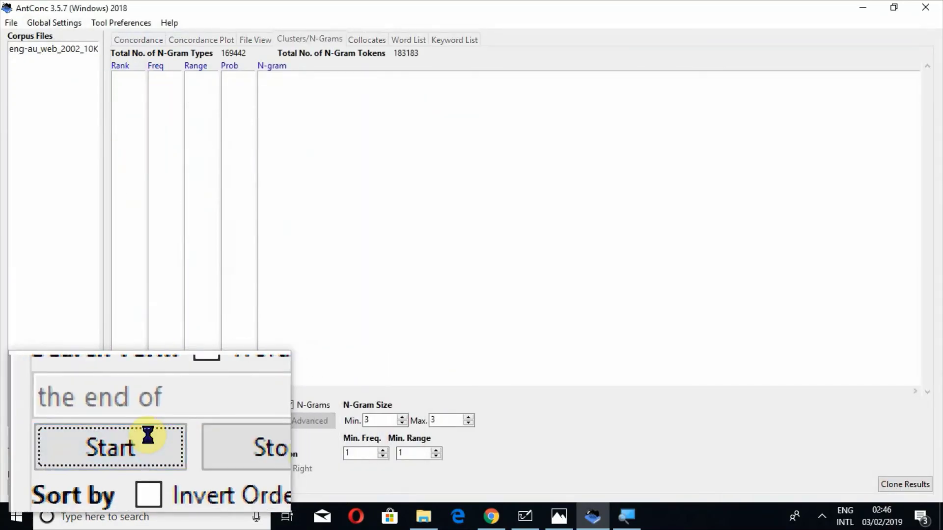